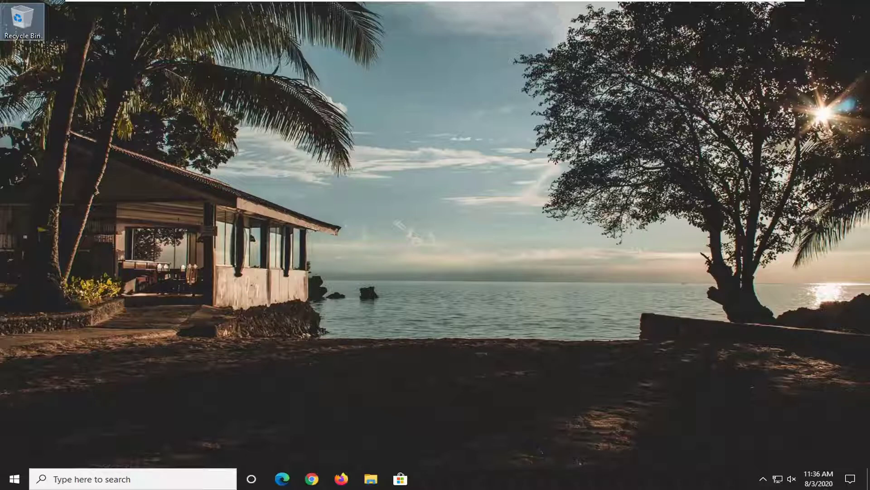
# Step: Clear the desktop selection by clicking an empty spot
pyautogui.click(390, 281)
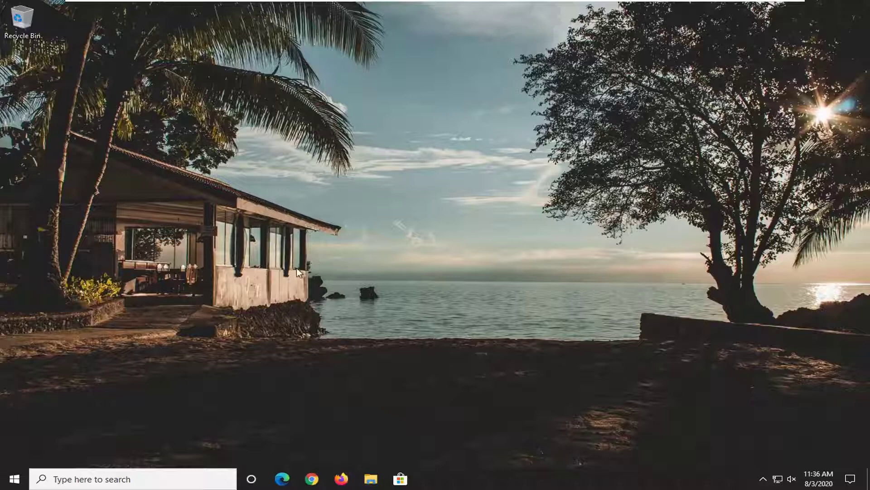
# Step: Launch Remote Desktop Connection from the Start menu search results
pyautogui.click(13, 479)
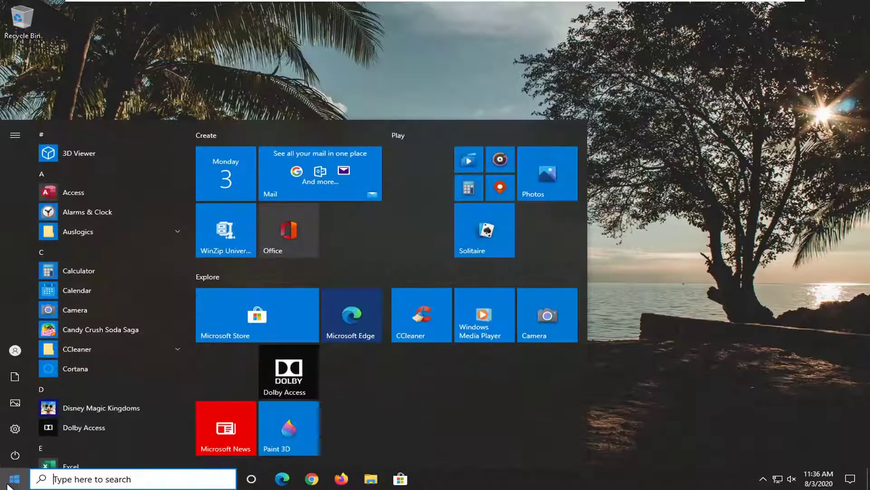
pyautogui.write('remote desktop connec')
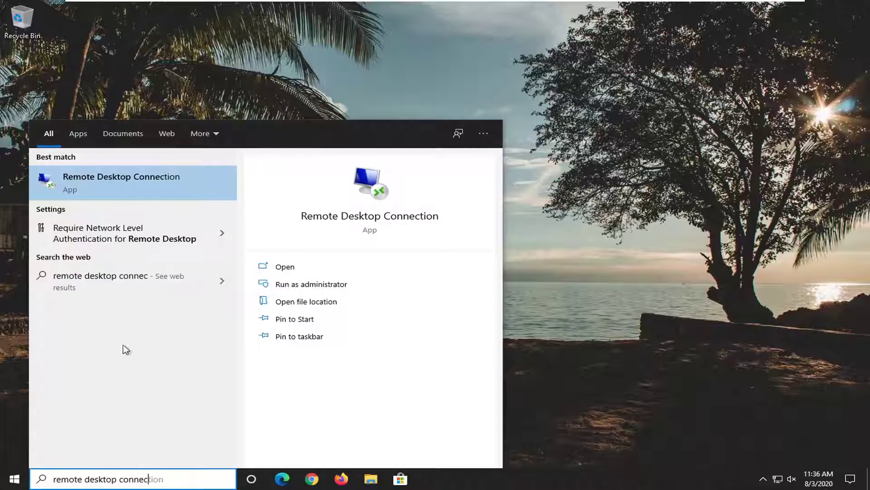
pyautogui.click(102, 183)
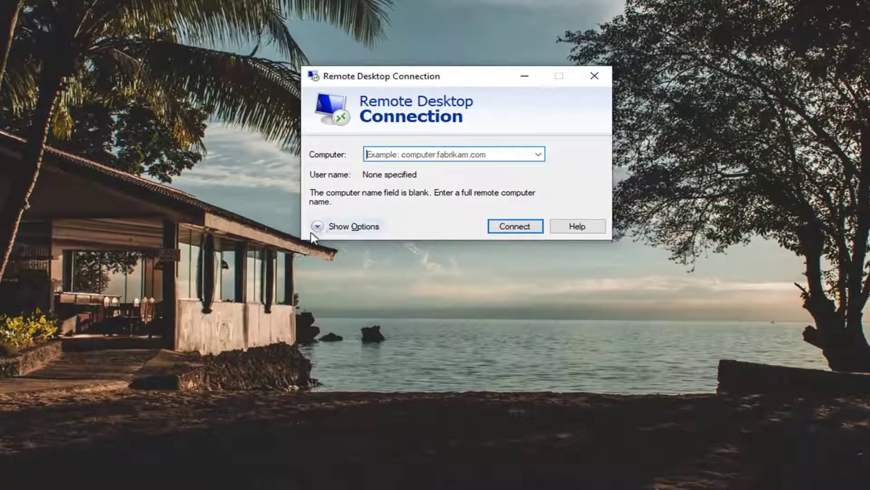
# Step: Expand the connection options and set the Display size slider to Full Screen
pyautogui.click(317, 227)
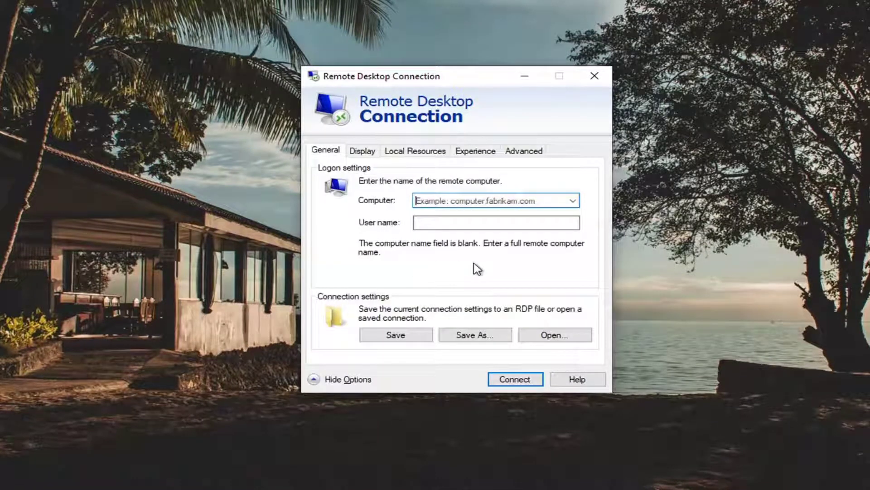
pyautogui.click(360, 151)
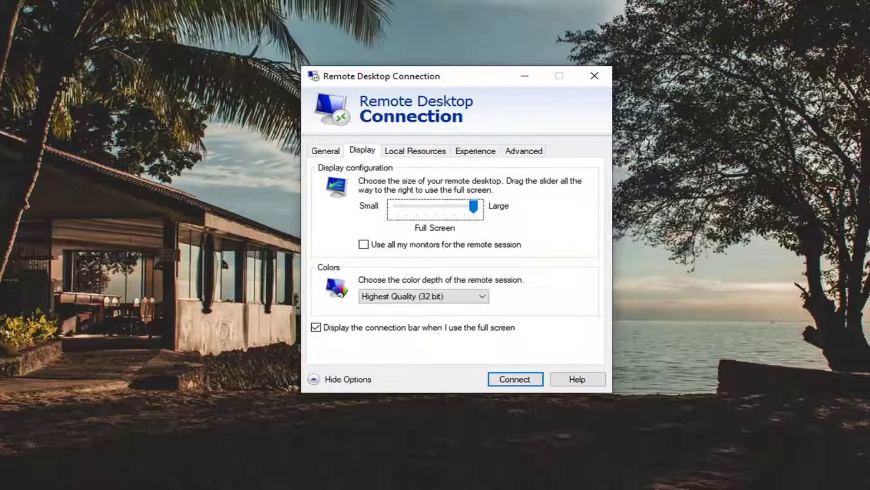
pyautogui.moveTo(474, 206); pyautogui.dragTo(477, 209)
# Step: Uncheck Persistent bitmap caching on the Experience tab
pyautogui.click(474, 151)
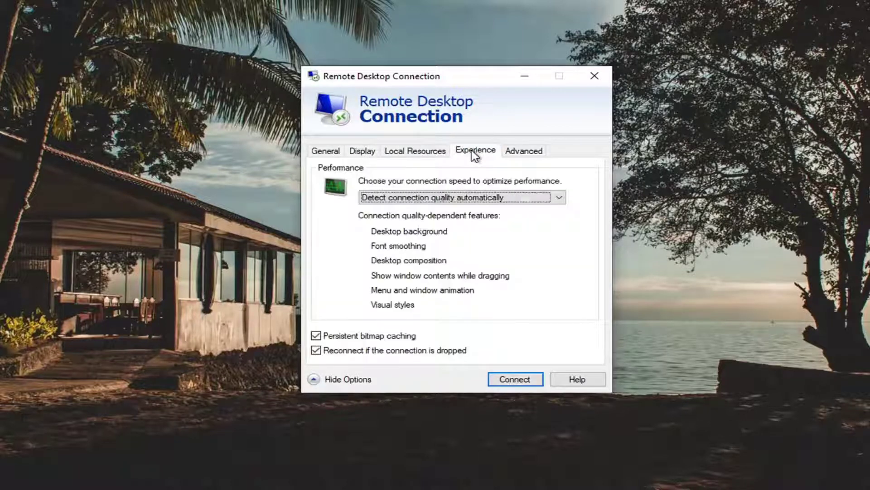
pyautogui.click(316, 336)
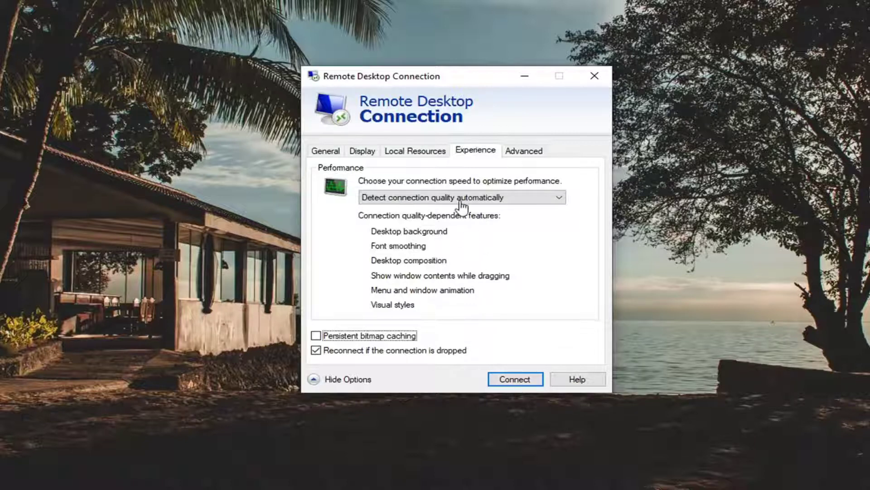
pyautogui.click(512, 197)
# Step: Close Remote Desktop Connection and open Device Manager from Start search
pyautogui.click(394, 197)
pyautogui.click(595, 77)
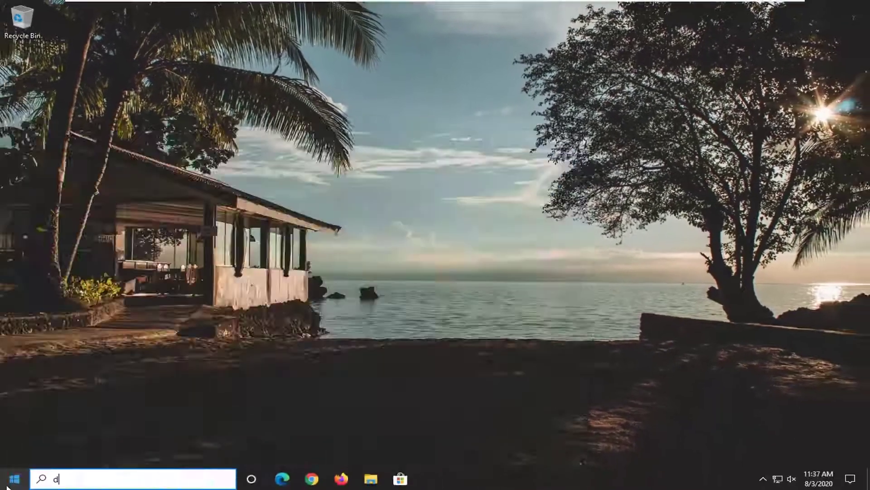
pyautogui.write('device manager')
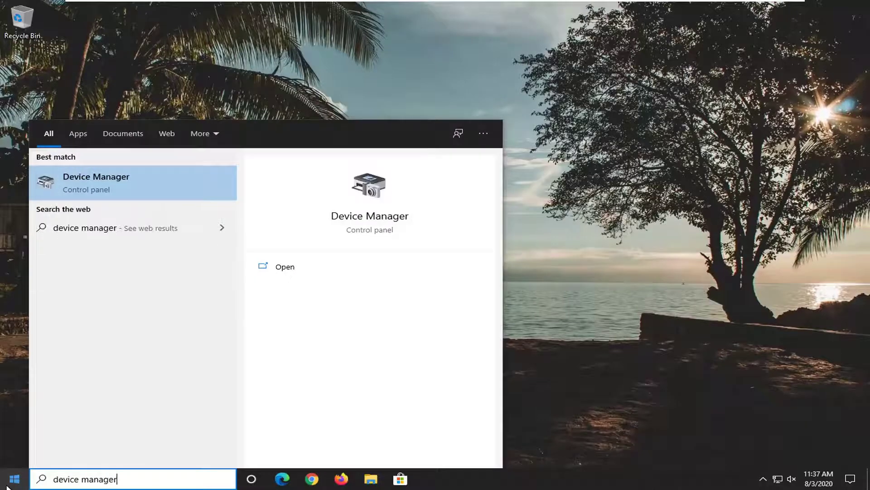
pyautogui.click(65, 184)
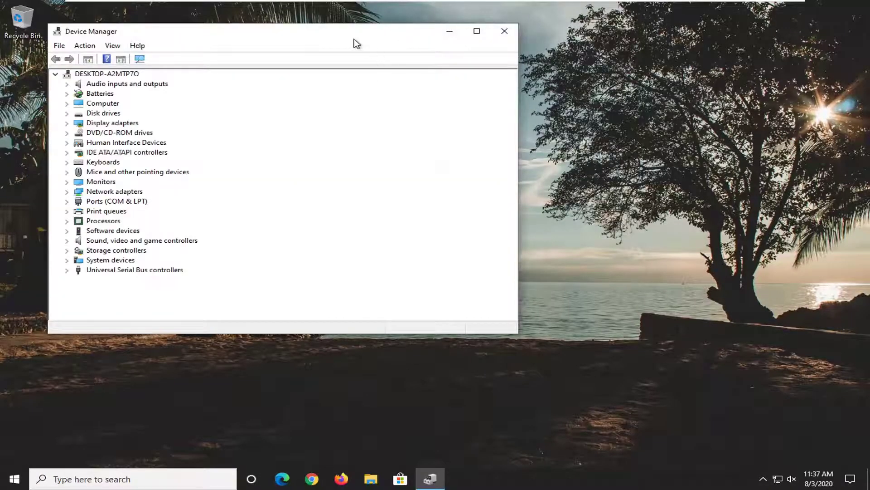
# Step: Center Device Manager, expand Display adapters, and right-click VMware SVGA 3D
pyautogui.moveTo(355, 43); pyautogui.dragTo(456, 57)
pyautogui.click(238, 140)
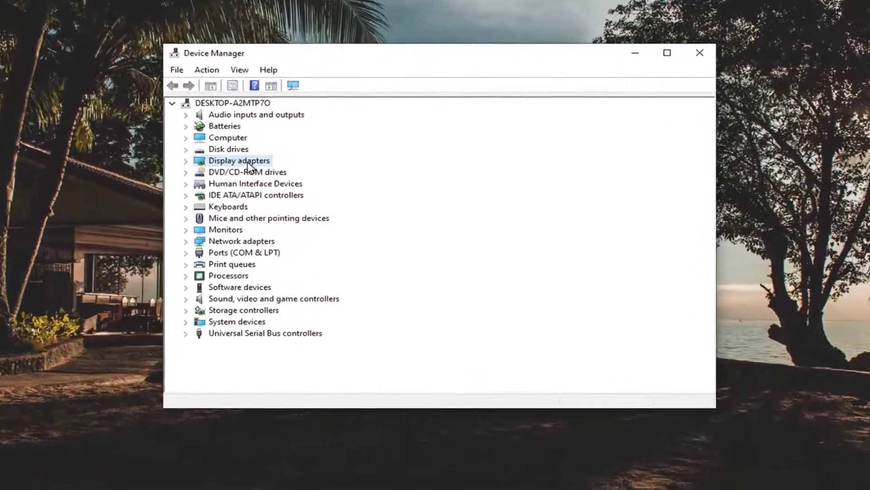
pyautogui.doubleClick(240, 161)
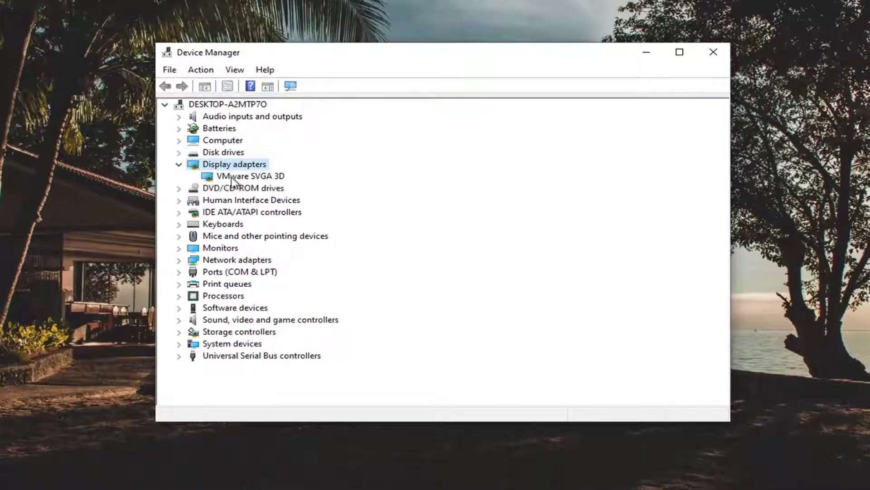
pyautogui.click(245, 176)
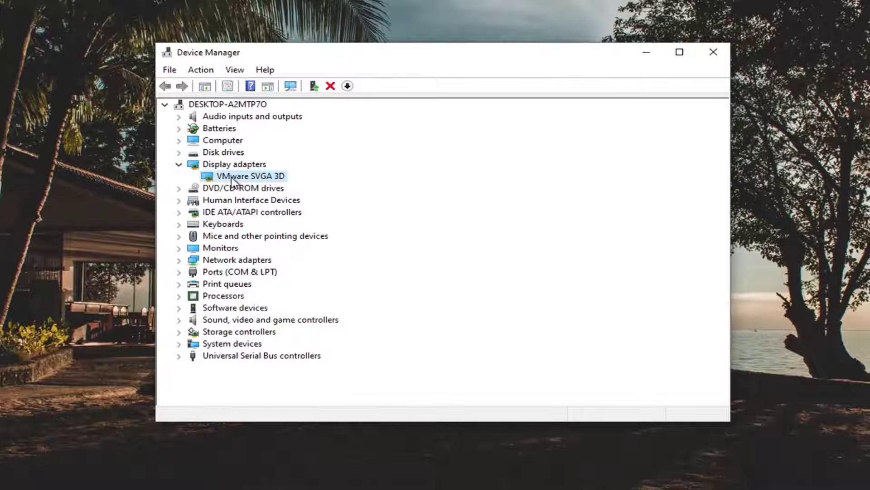
pyautogui.rightClick(234, 179)
pyautogui.click(305, 189)
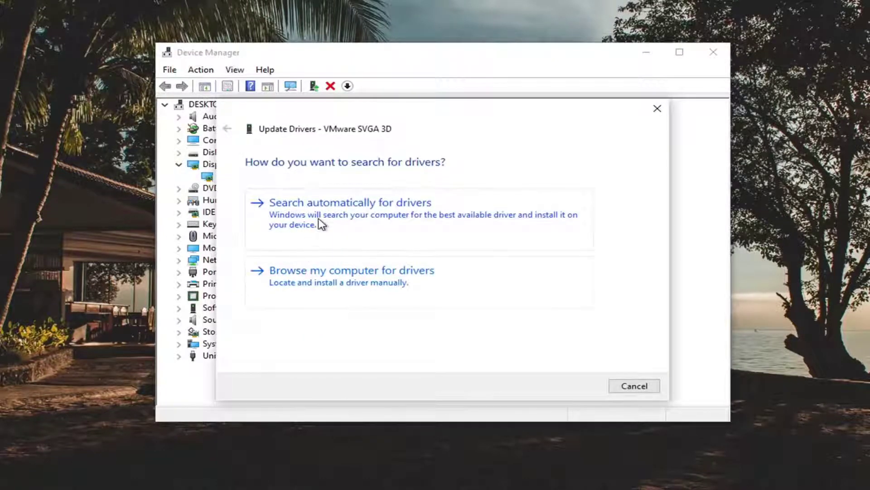
pyautogui.click(326, 222)
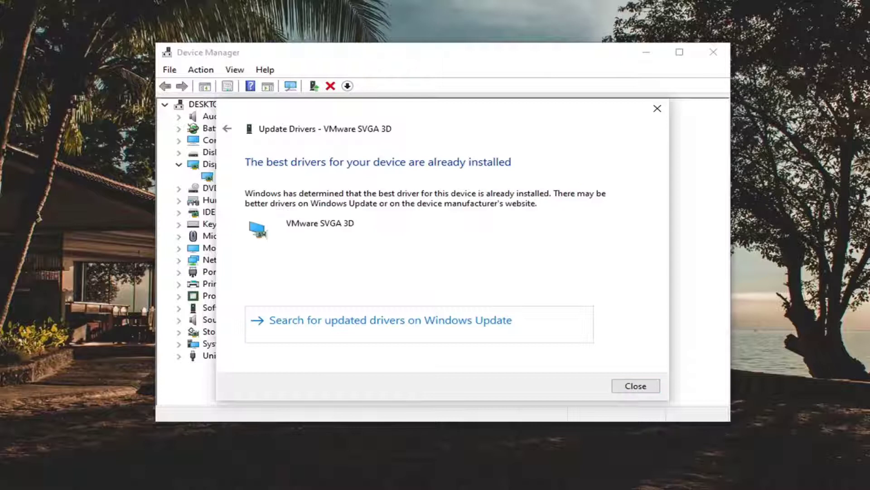
pyautogui.click(629, 386)
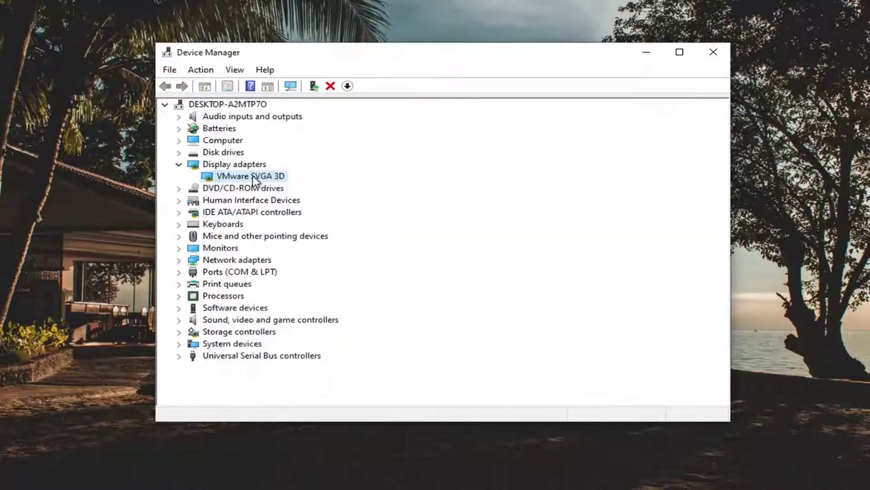
# Step: Reinstall the VMware SVGA 3D driver from the computer's driver list, then close the wizard
pyautogui.rightClick(252, 179)
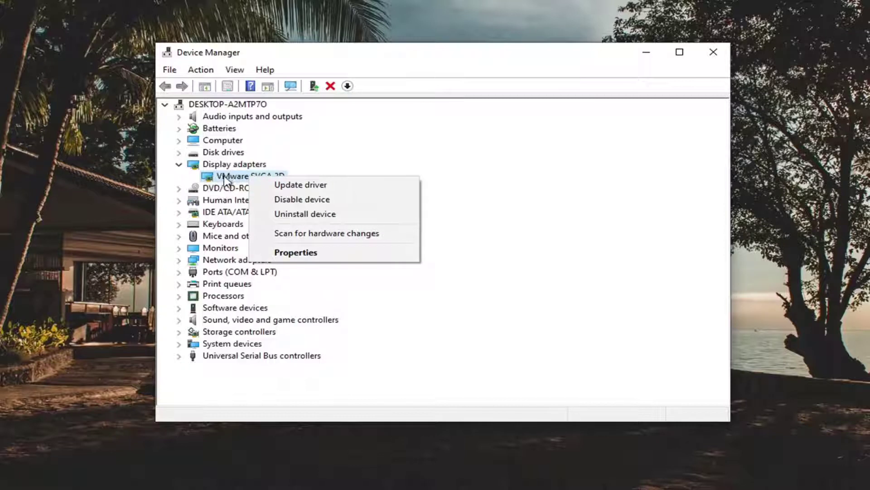
pyautogui.click(278, 189)
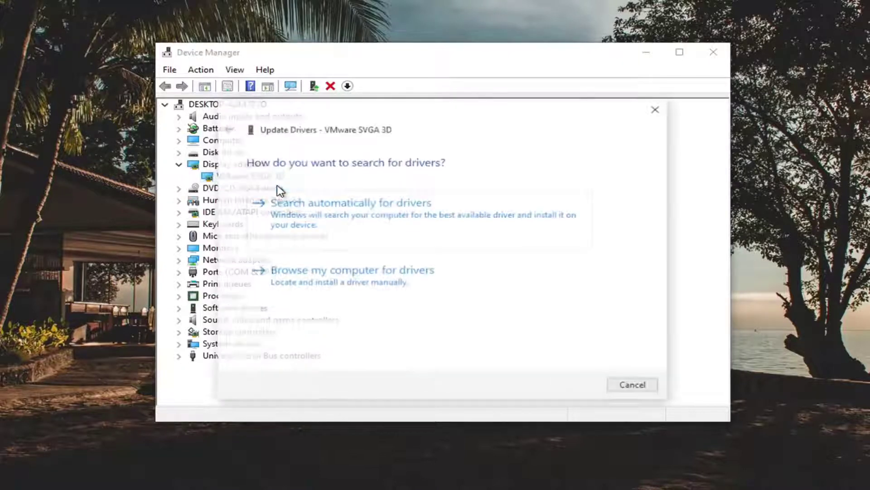
pyautogui.click(359, 276)
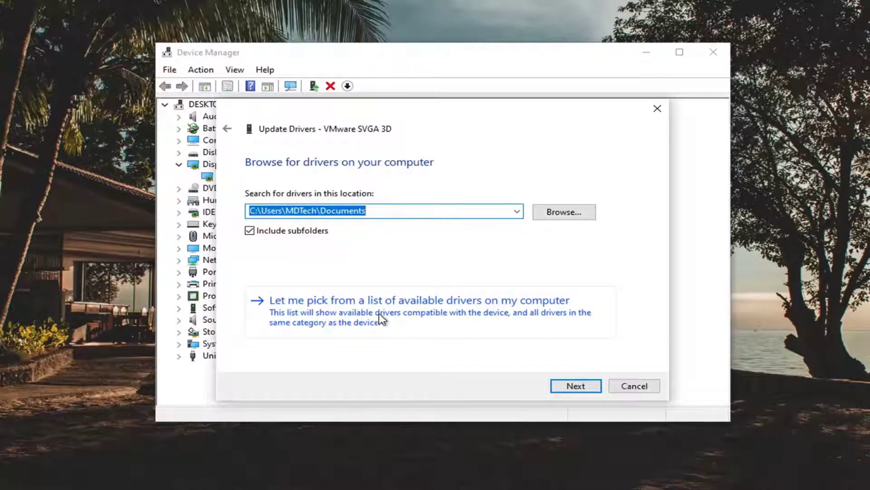
pyautogui.click(470, 317)
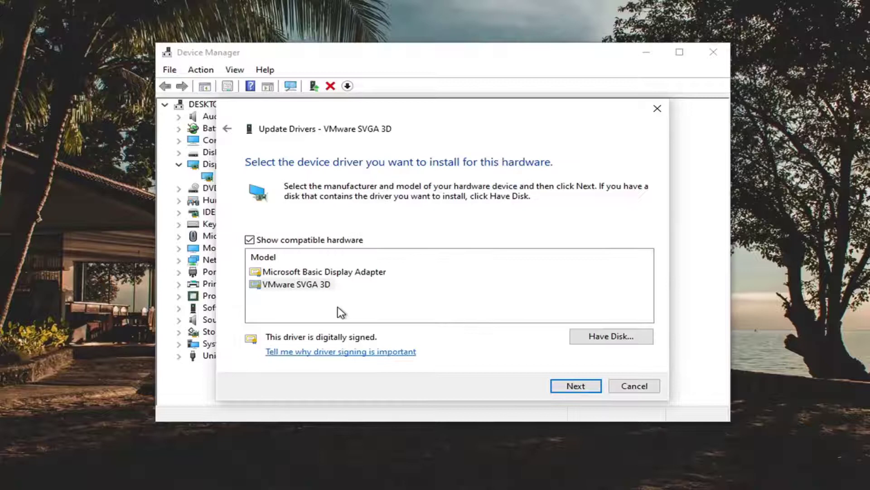
pyautogui.click(297, 286)
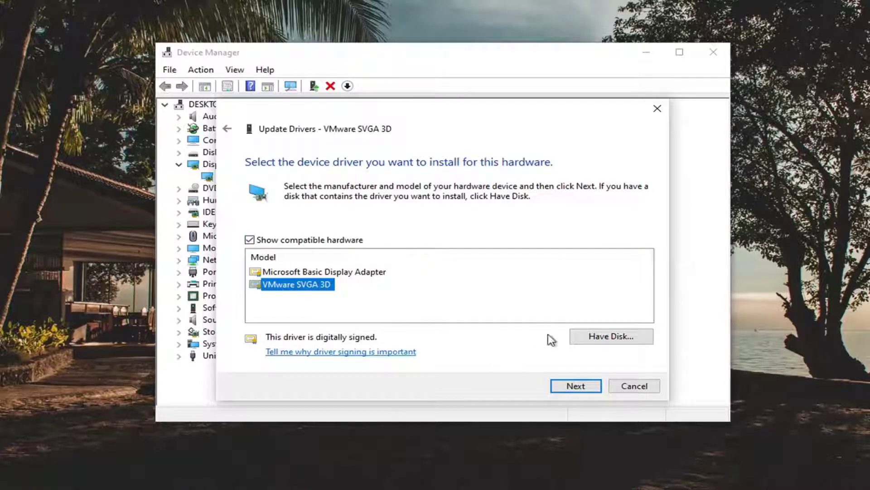
pyautogui.click(565, 385)
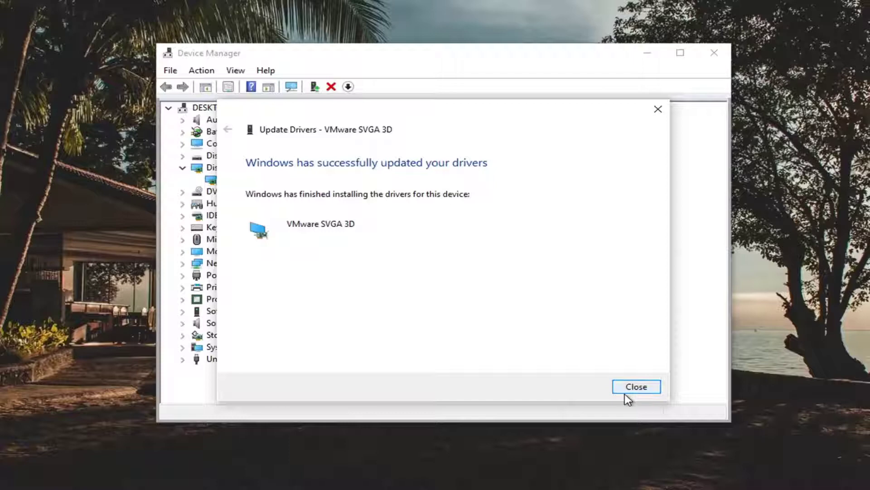
pyautogui.click(636, 386)
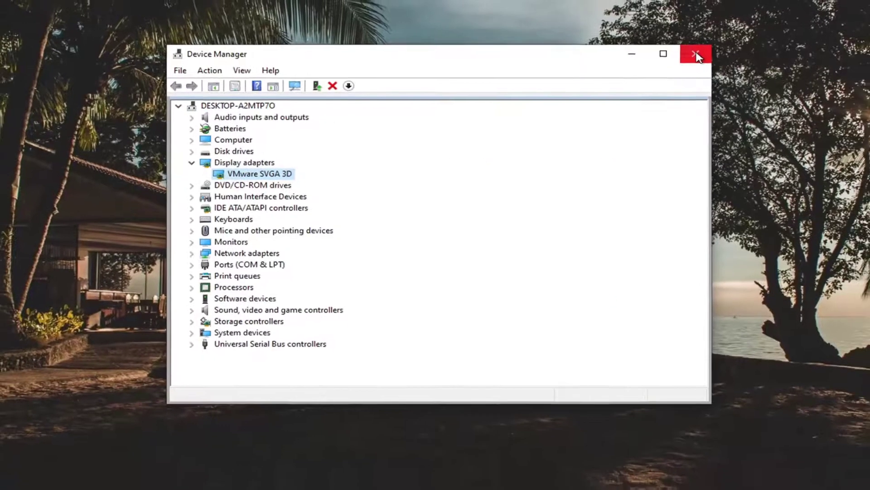
# Step: Close the Device Manager window with its X button
pyautogui.click(697, 55)
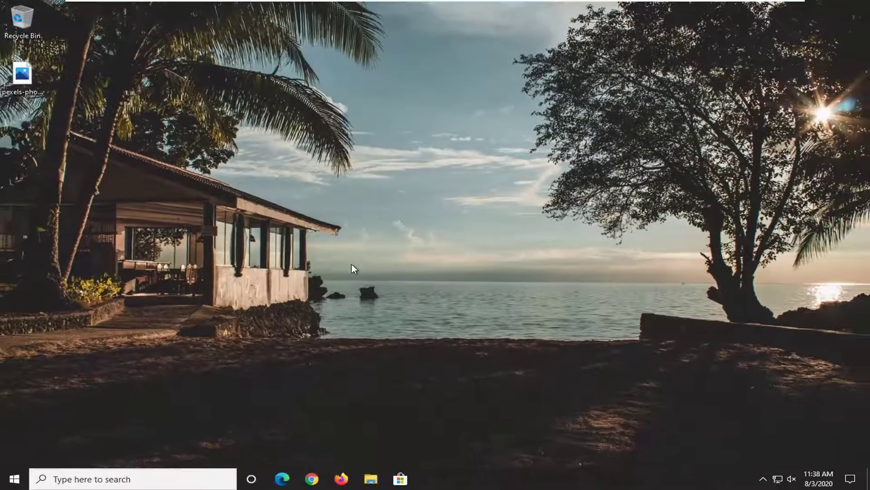